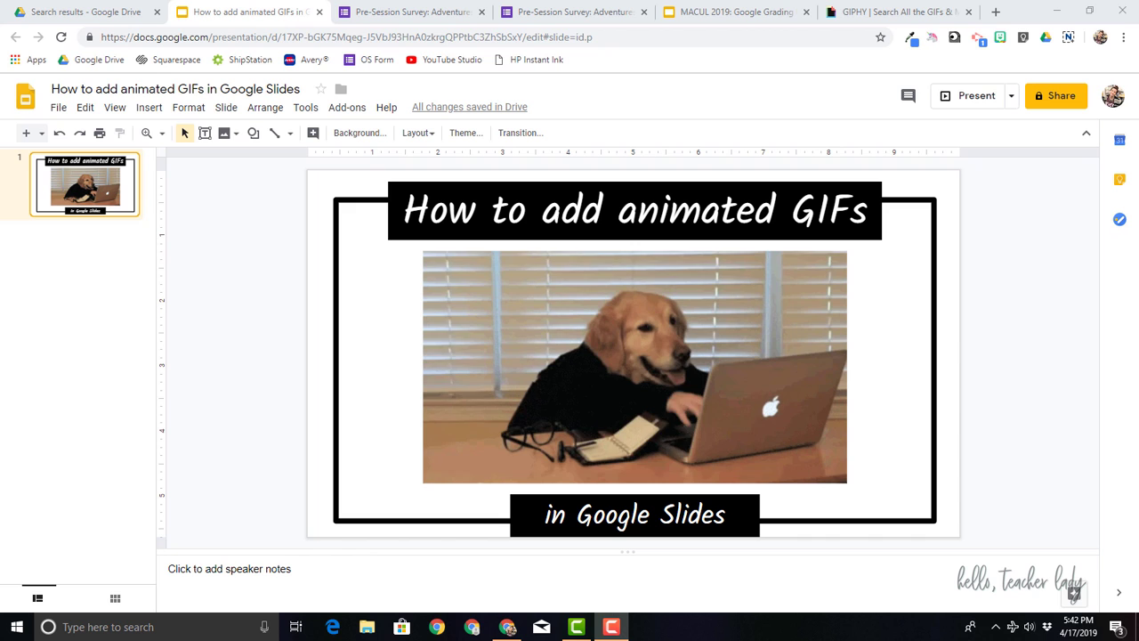
# Look through the GIF examples in the pre-session survey form, its editor and slides 4 to 6 of the MACUL 2019 presentation
pyautogui.click(412, 12)
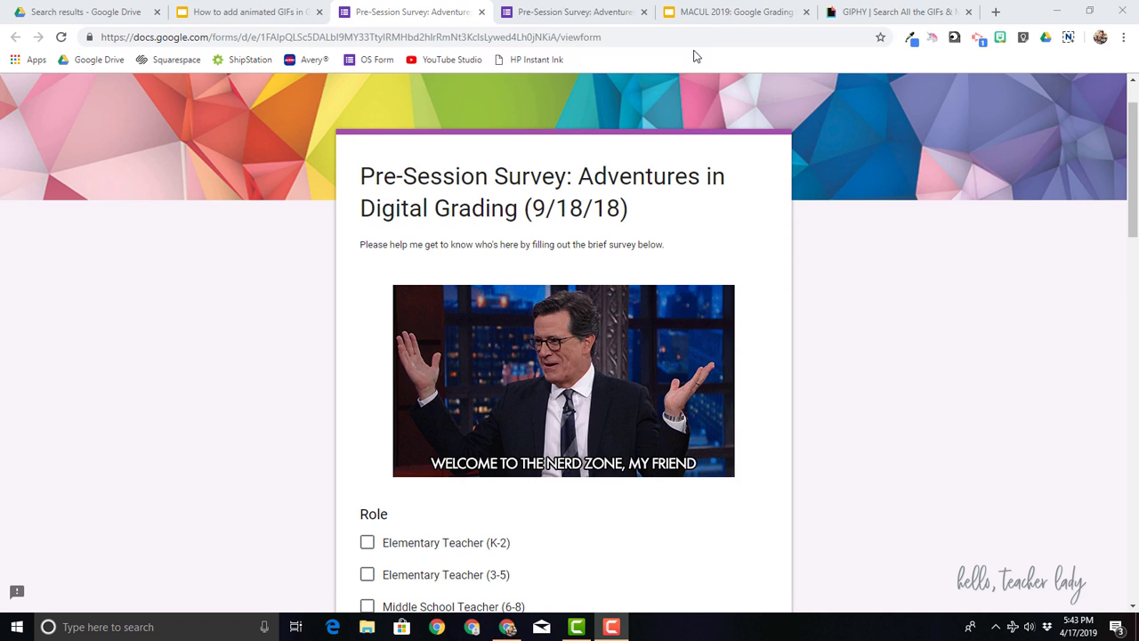
pyautogui.click(708, 17)
pyautogui.click(84, 401)
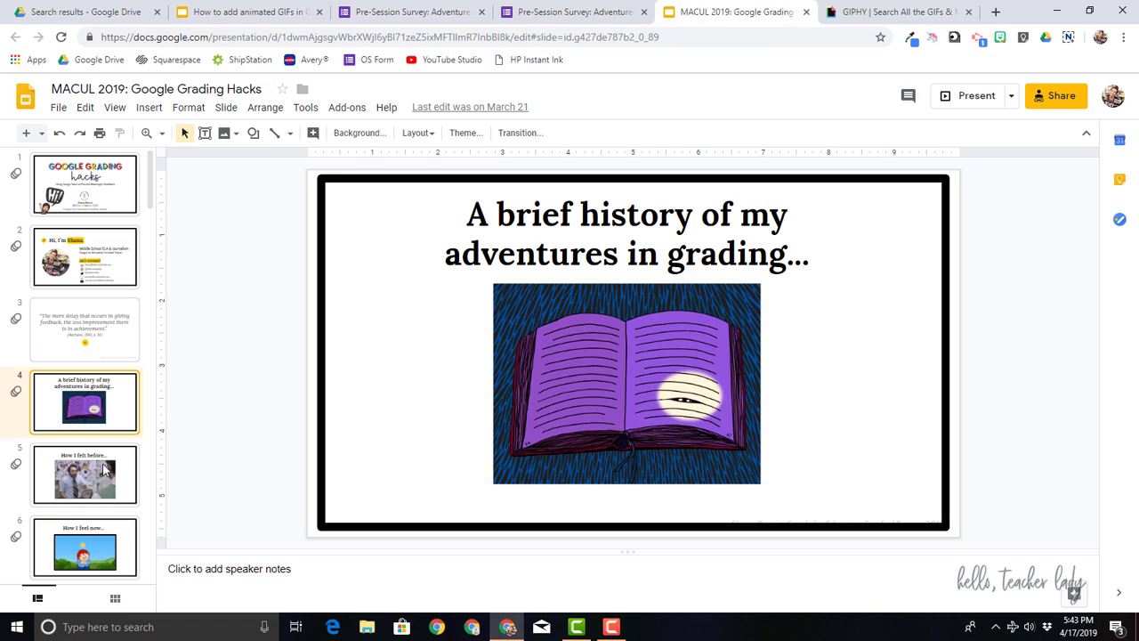
pyautogui.click(104, 479)
pyautogui.press('Down')
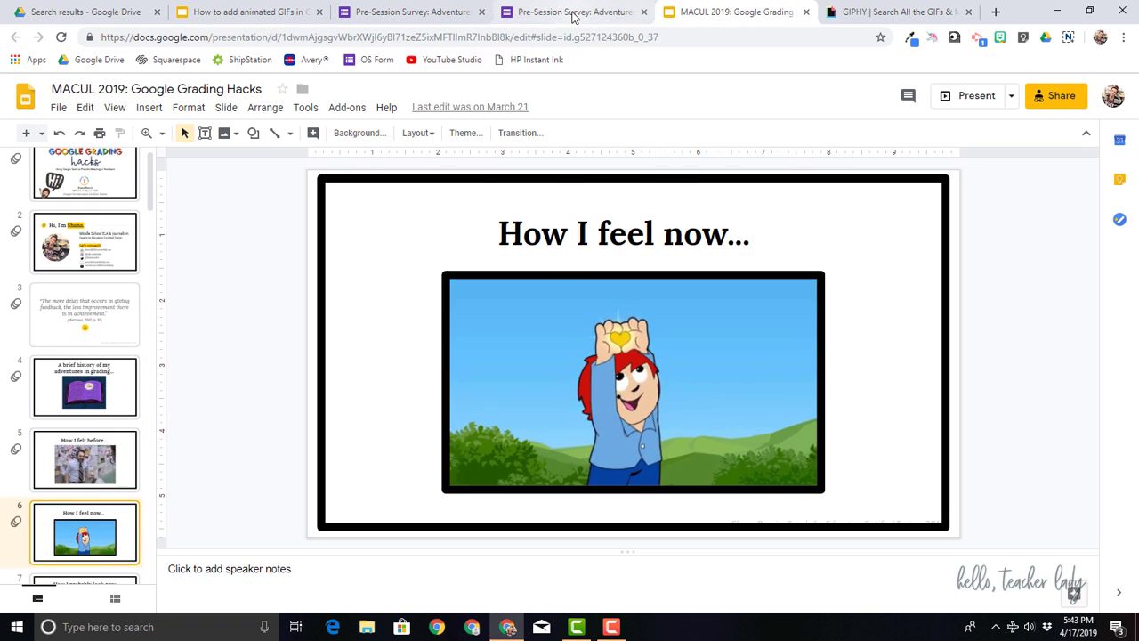
pyautogui.click(574, 11)
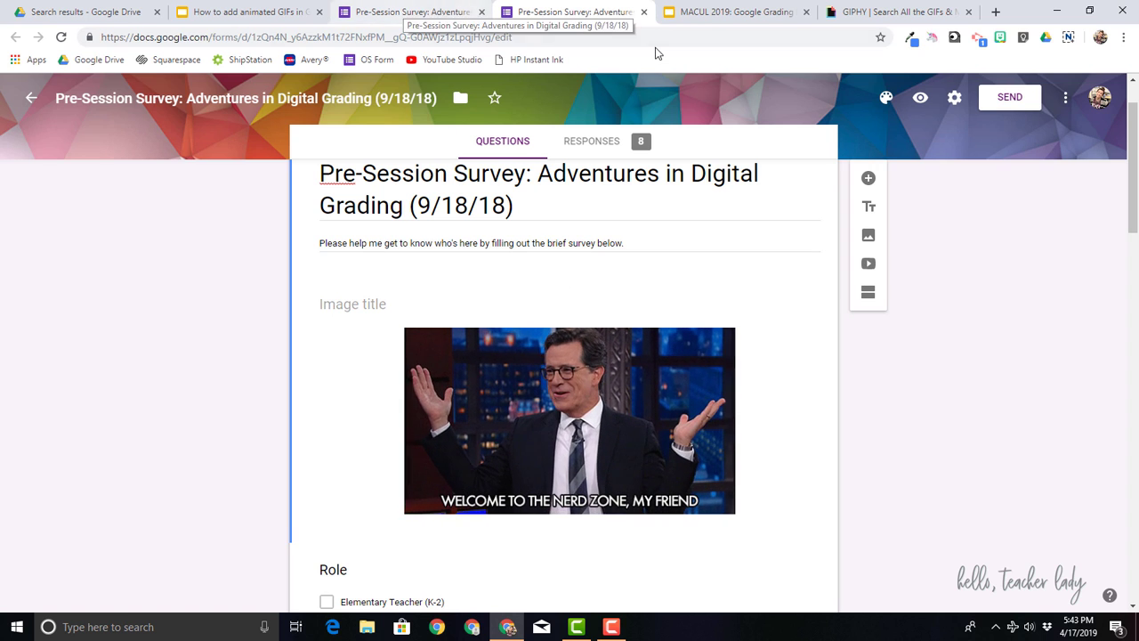
# Switch to GIPHY, search for "cat typing" and open the GIF of the black cat working on a laptop
pyautogui.click(900, 11)
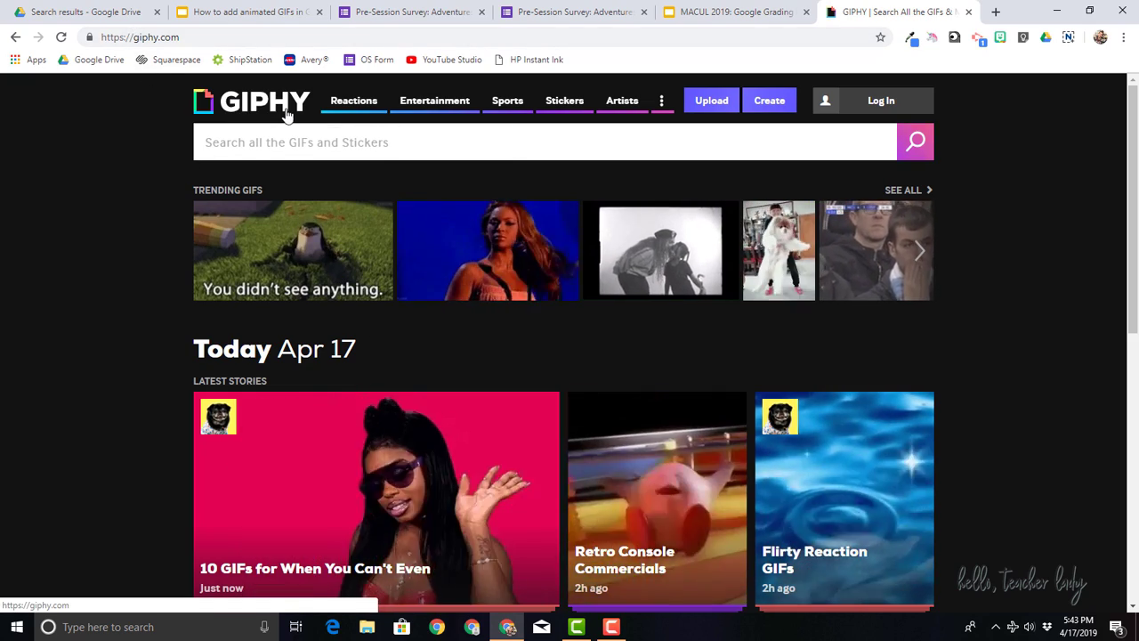
pyautogui.click(322, 143)
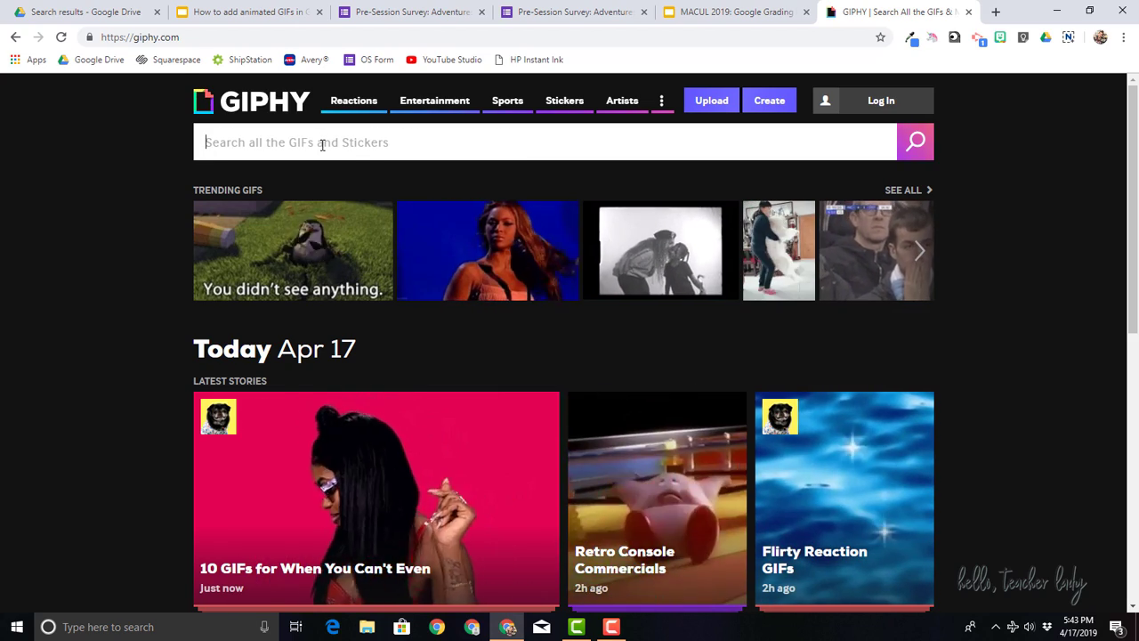
pyautogui.write('cat typing')
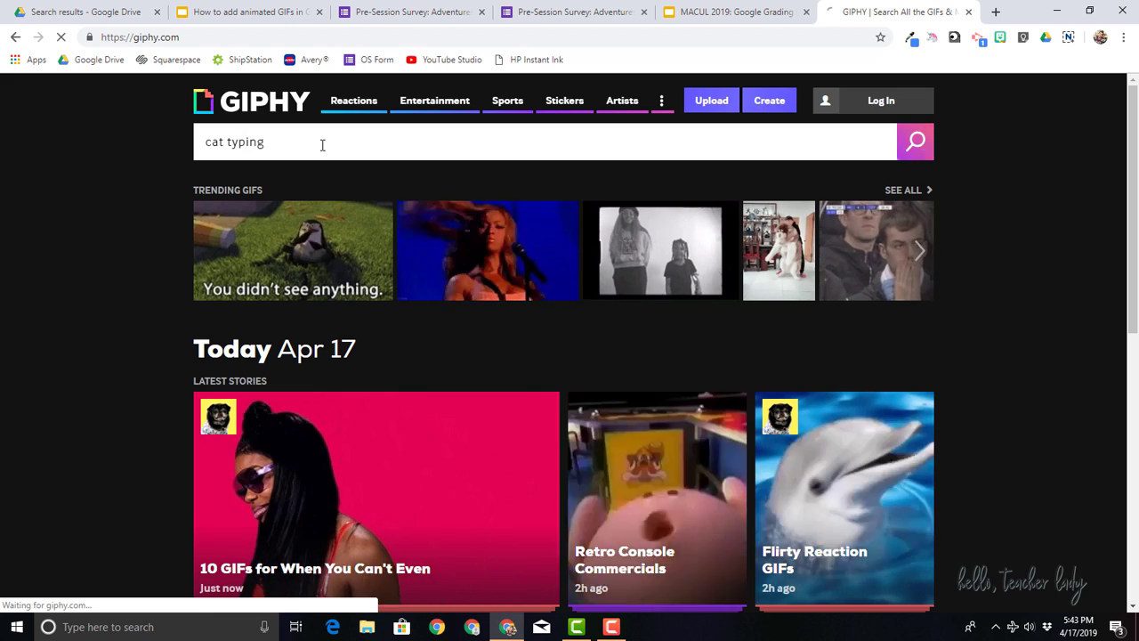
pyautogui.press('Return')
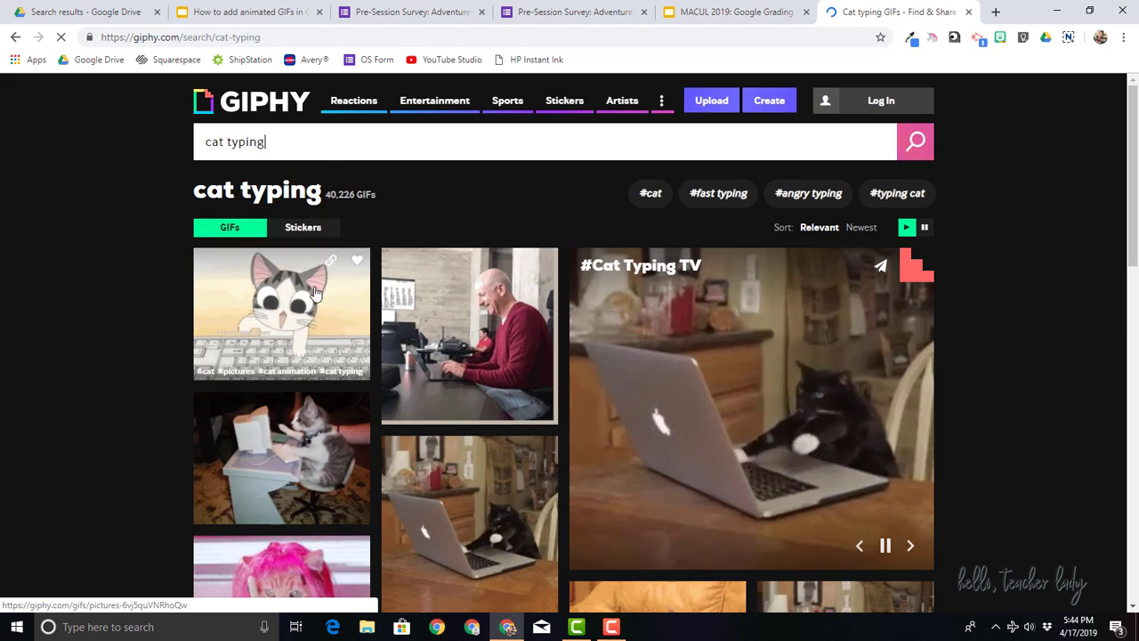
pyautogui.scroll(-3, 416, 343)
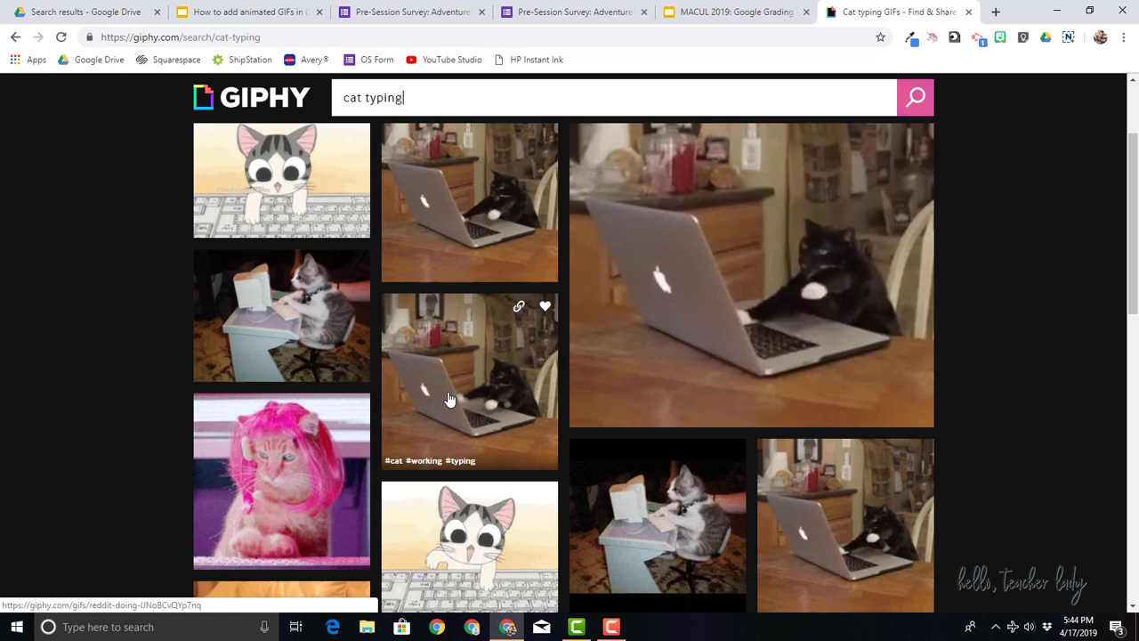
pyautogui.click(467, 394)
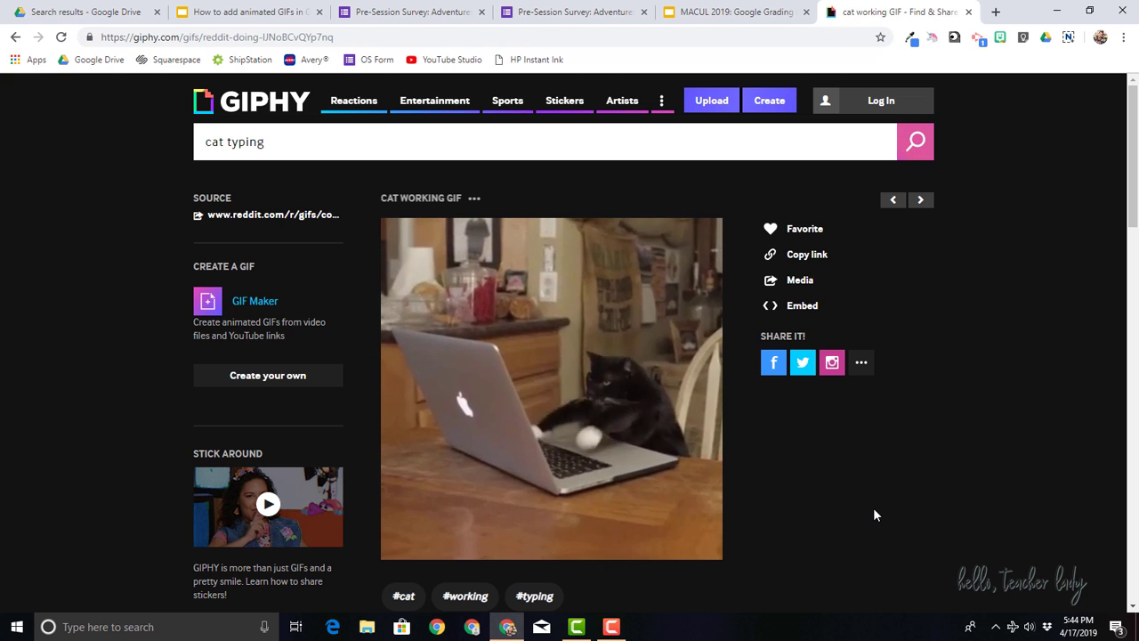
# Display the links for the cat GIF and copy its GIF Link address
pyautogui.click(816, 257)
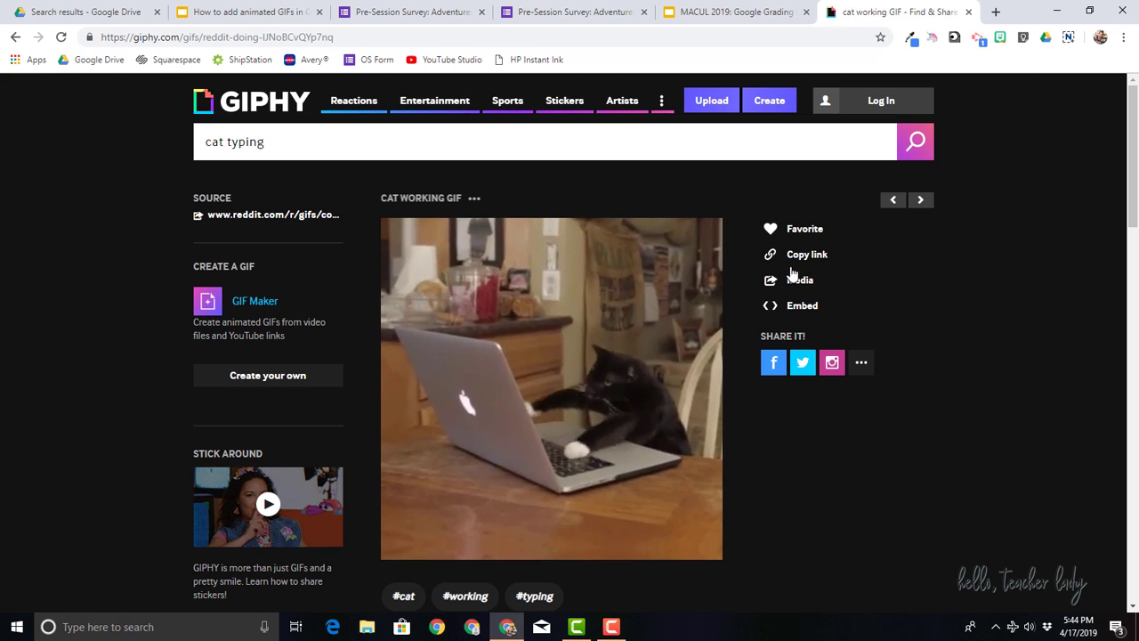
pyautogui.click(806, 260)
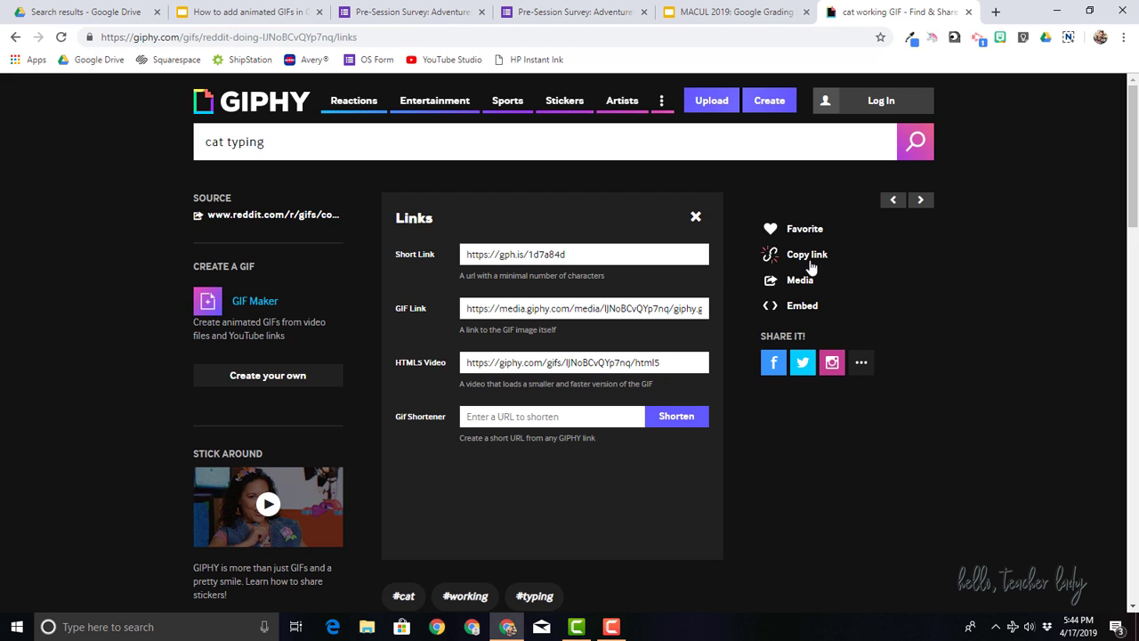
pyautogui.click(503, 309)
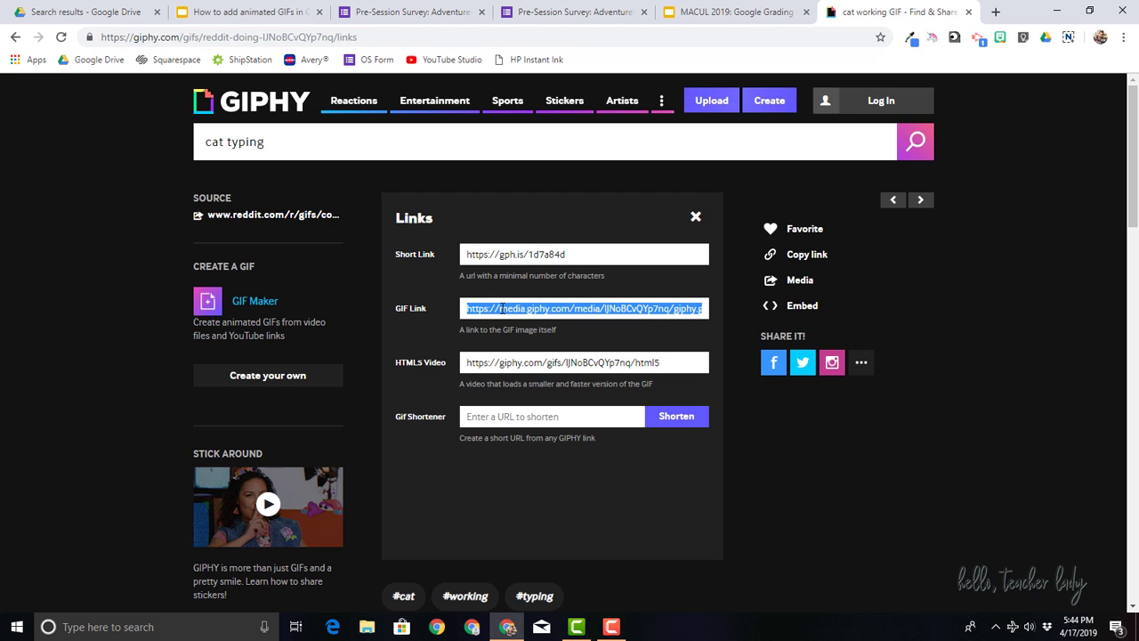
pyautogui.rightClick(502, 309)
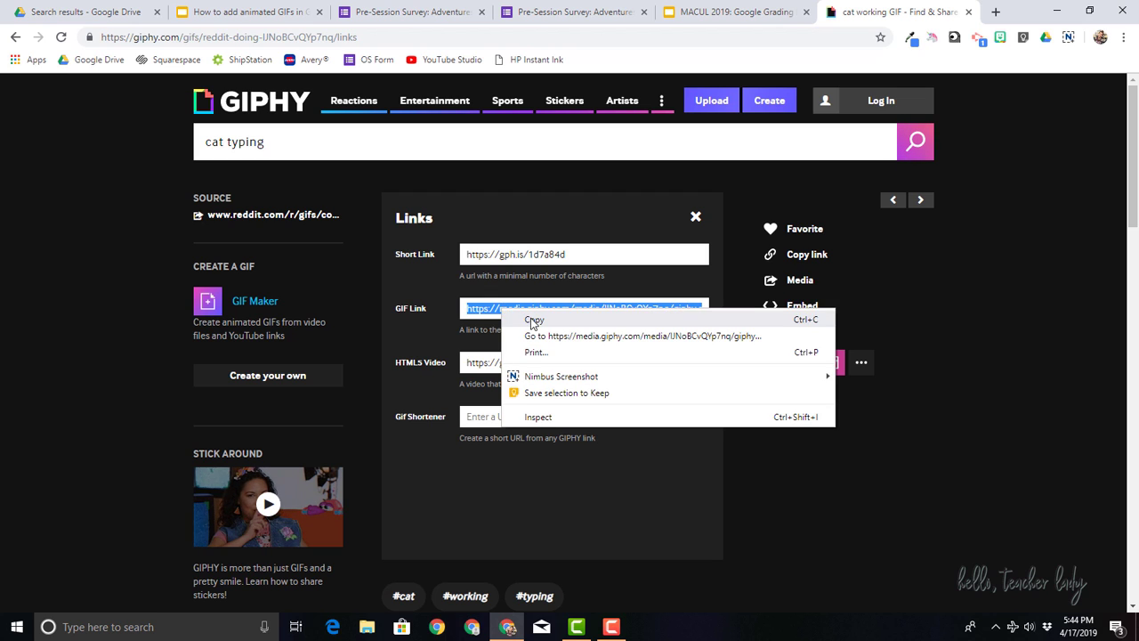
pyautogui.click(533, 321)
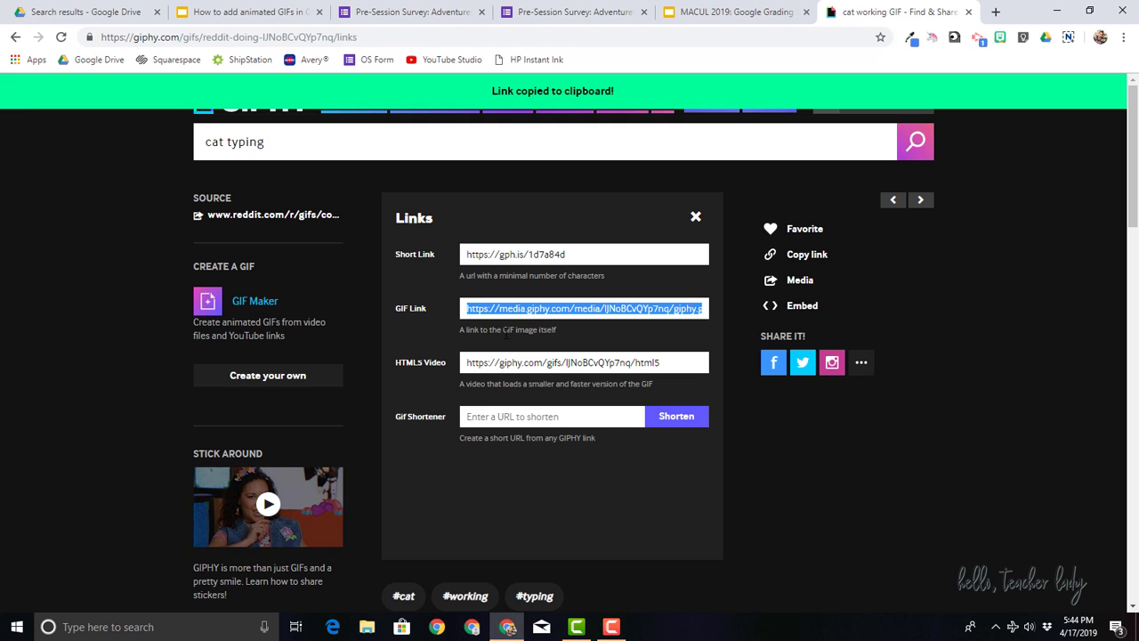
# Return to the "How to add animated GIFs in Google Slides" presentation and add a new slide after the first
pyautogui.click(253, 15)
pyautogui.rightClick(113, 203)
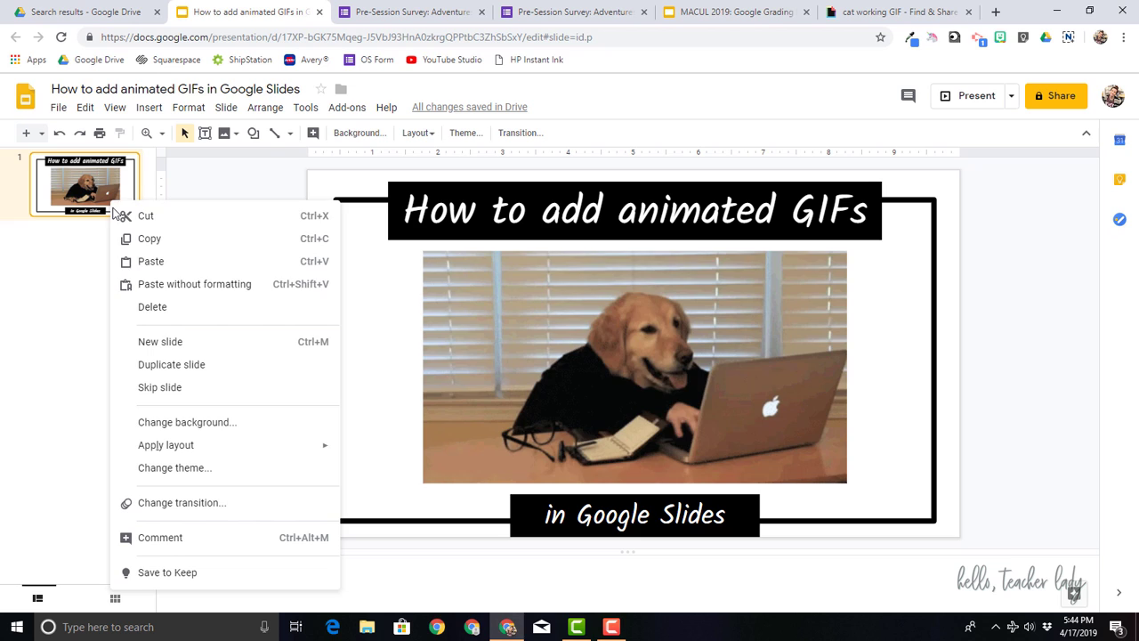
pyautogui.click(148, 342)
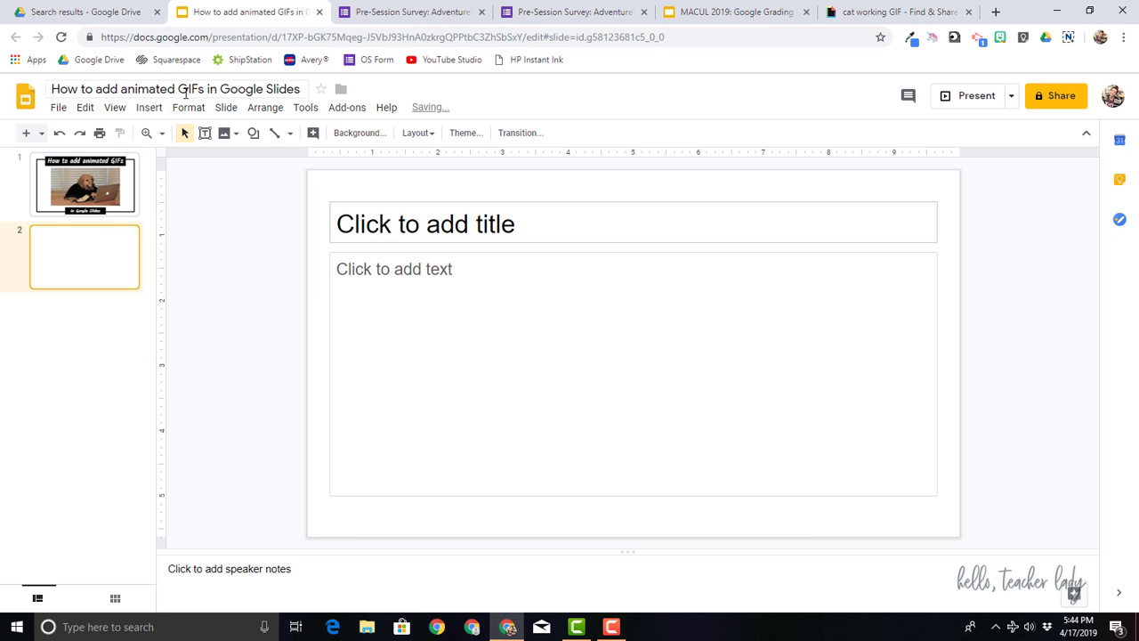
# Insert the cat GIF on the new slide as an image by URL, using the copied GIF link
pyautogui.click(148, 109)
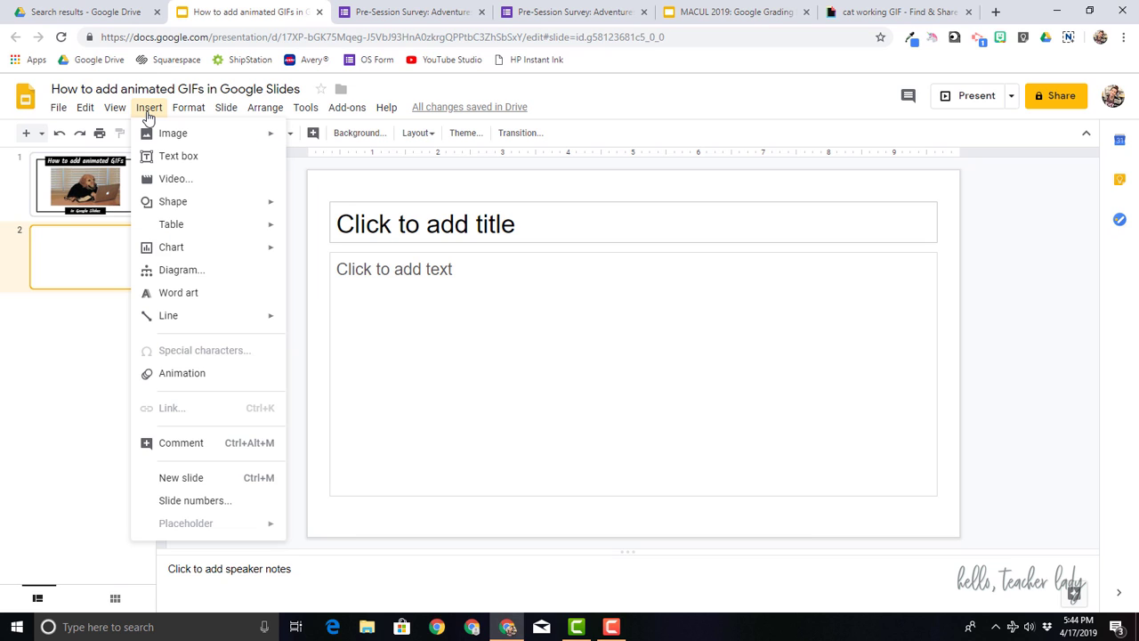
pyautogui.moveTo(165, 140)
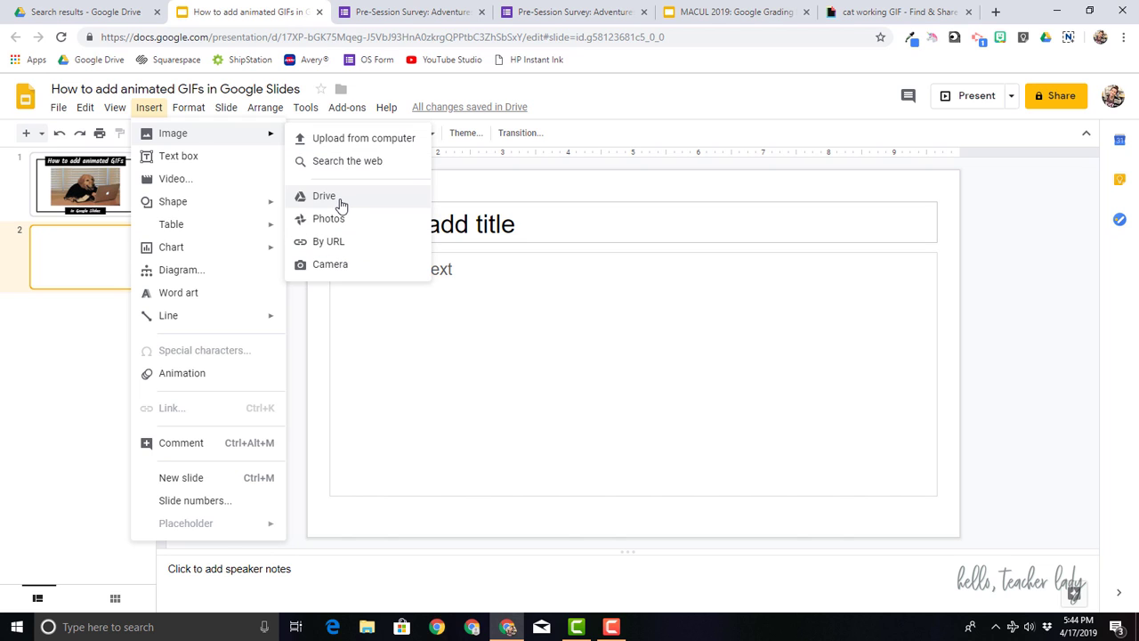
pyautogui.click(341, 249)
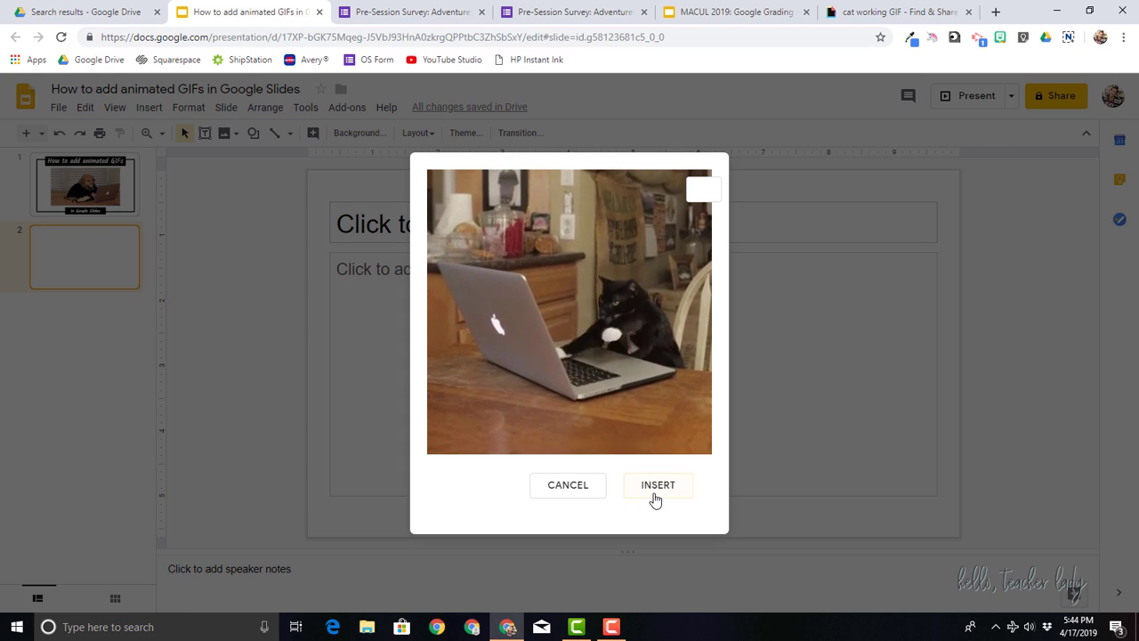
pyautogui.click(656, 499)
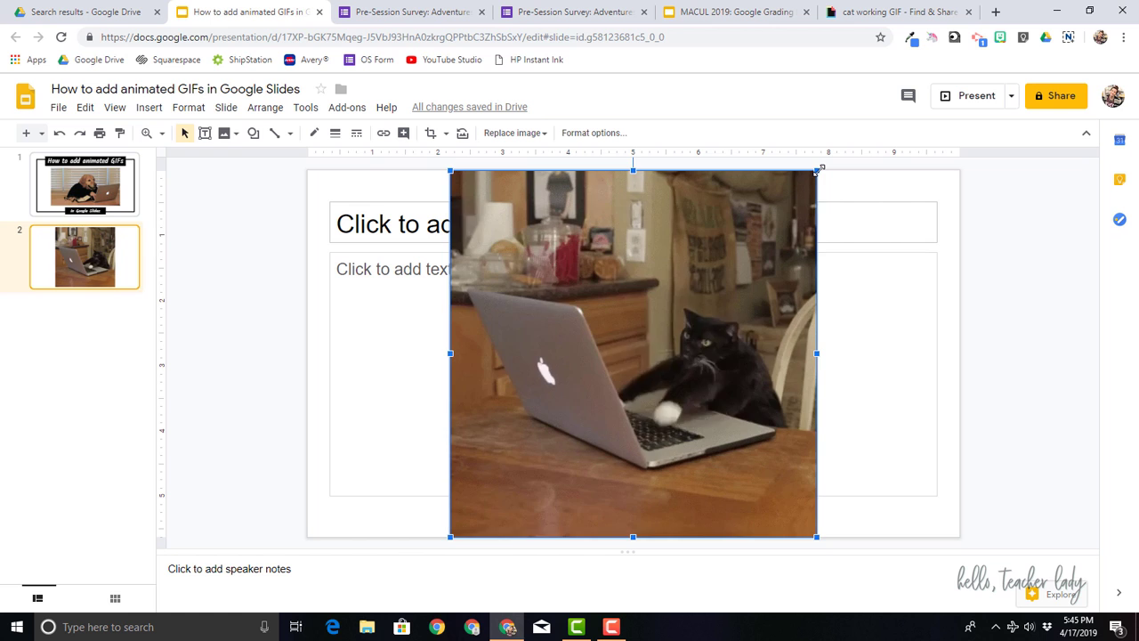
# Shrink the cat GIF proportionally and reposition it near the middle of the slide
pyautogui.moveTo(819, 171); pyautogui.dragTo(735, 252)
pyautogui.moveTo(633, 374); pyautogui.dragTo(492, 309)
pyautogui.click(712, 356)
pyautogui.click(550, 329)
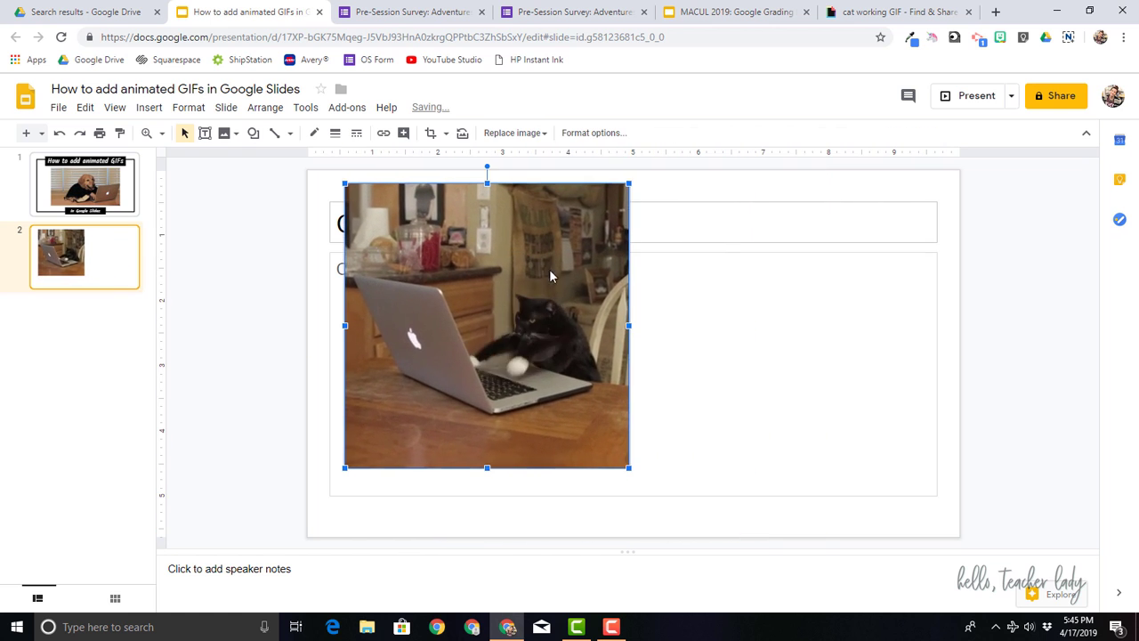
pyautogui.moveTo(549, 269); pyautogui.dragTo(669, 293)
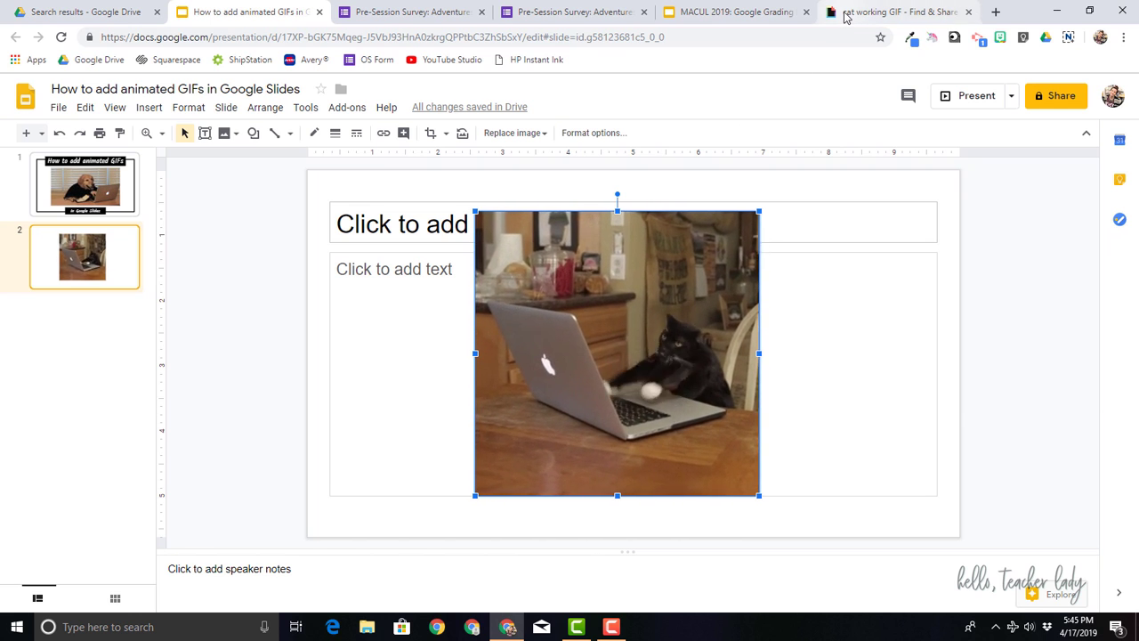
pyautogui.click(876, 12)
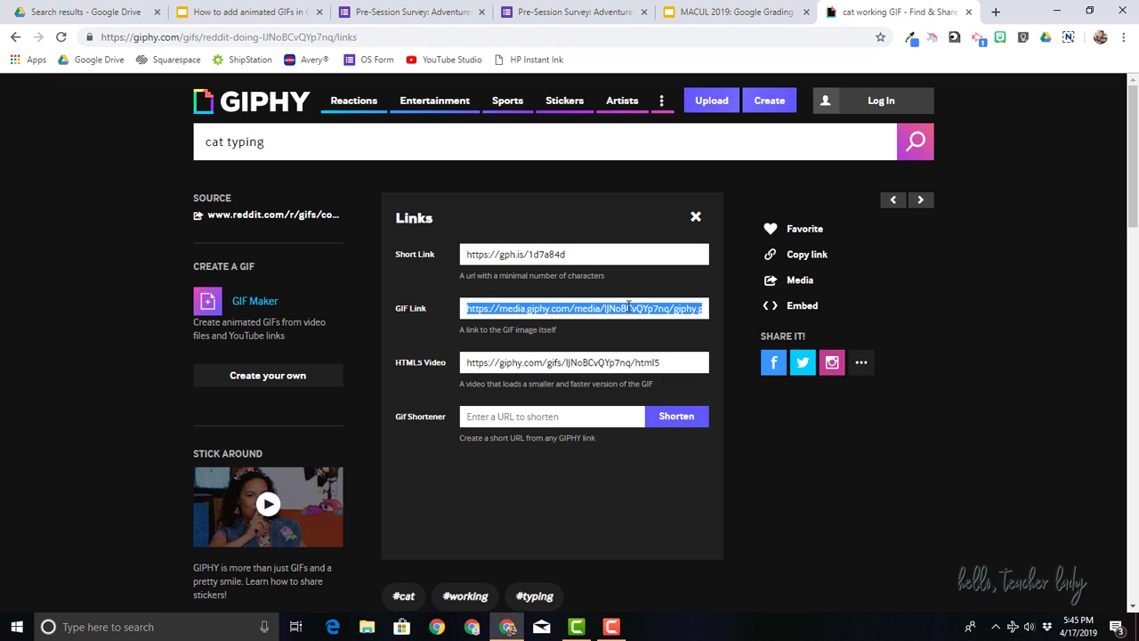
pyautogui.click(245, 11)
pyautogui.click(149, 107)
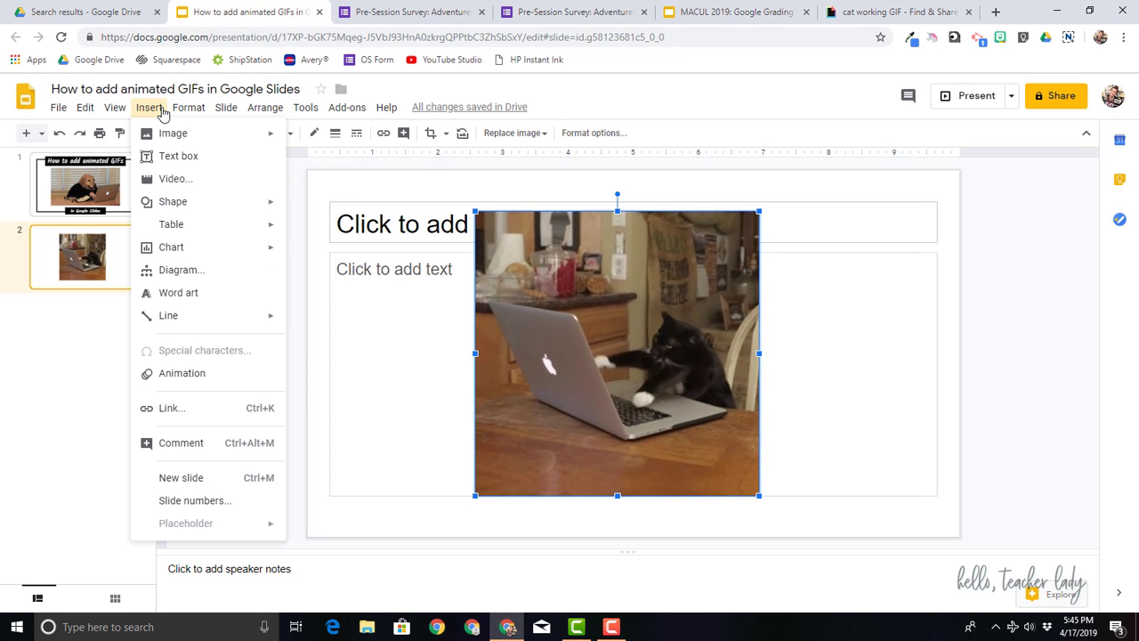
pyautogui.moveTo(228, 143)
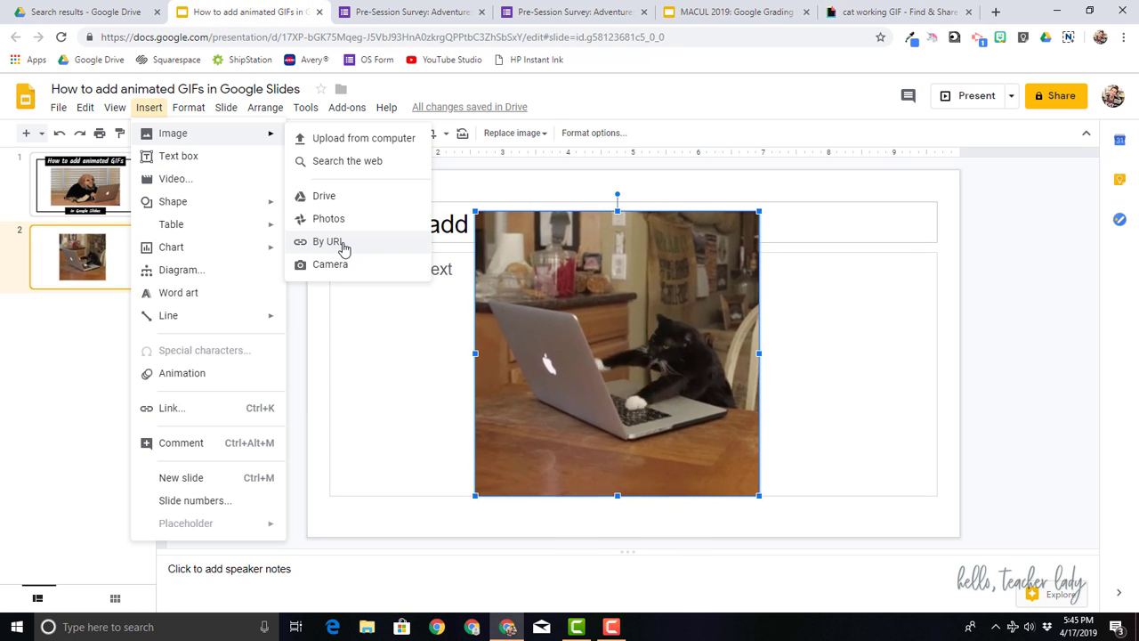
pyautogui.click(318, 323)
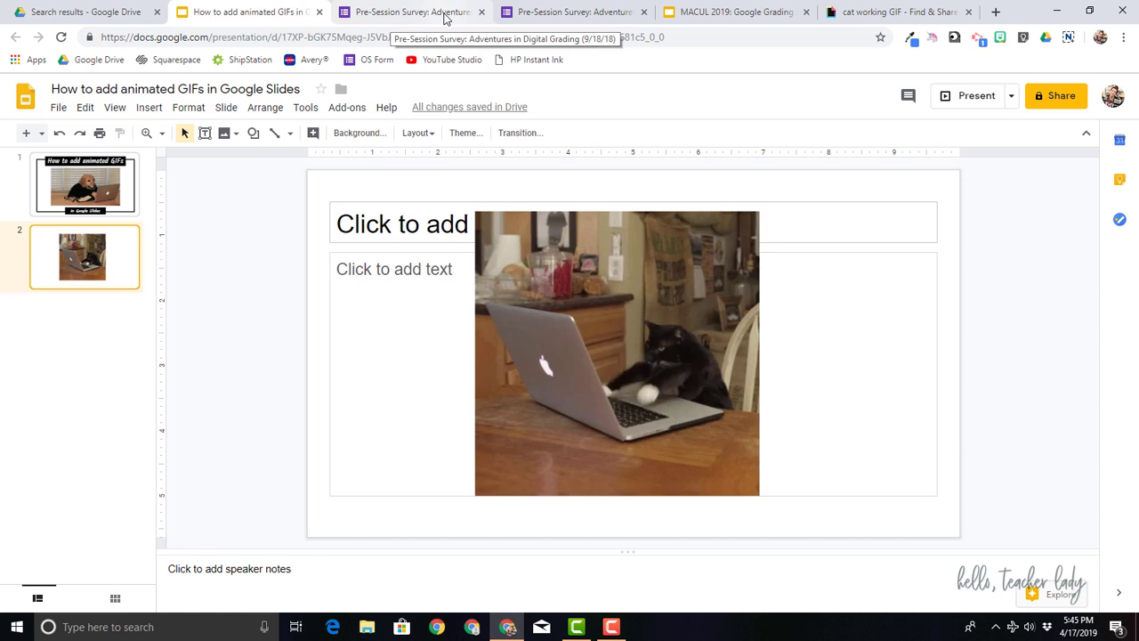
pyautogui.click(529, 19)
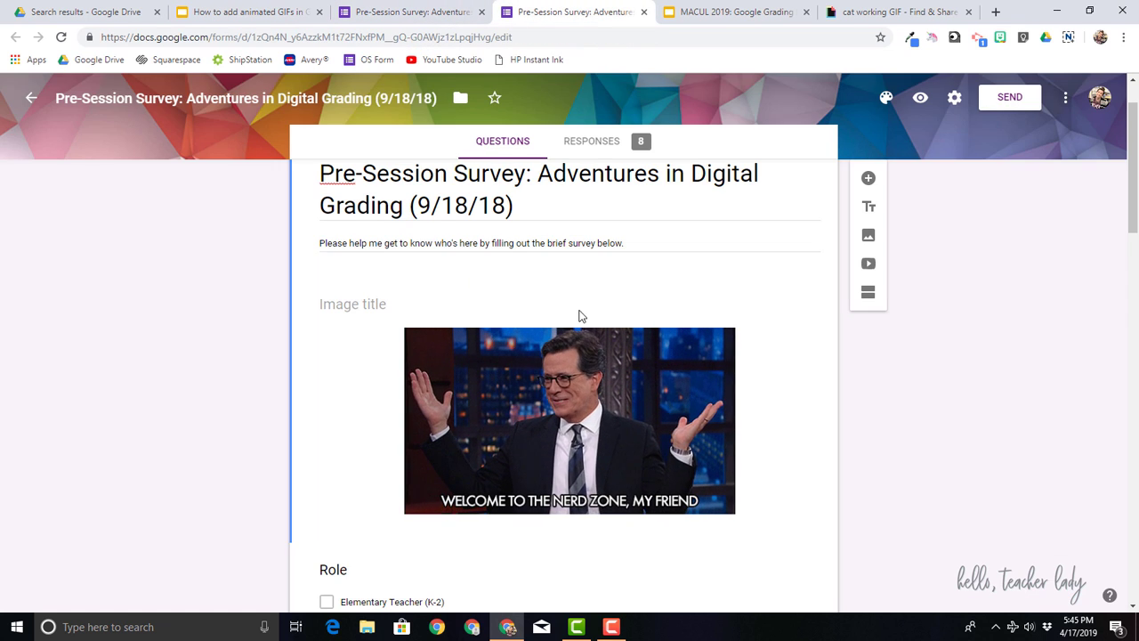
pyautogui.scroll(1, 578, 316)
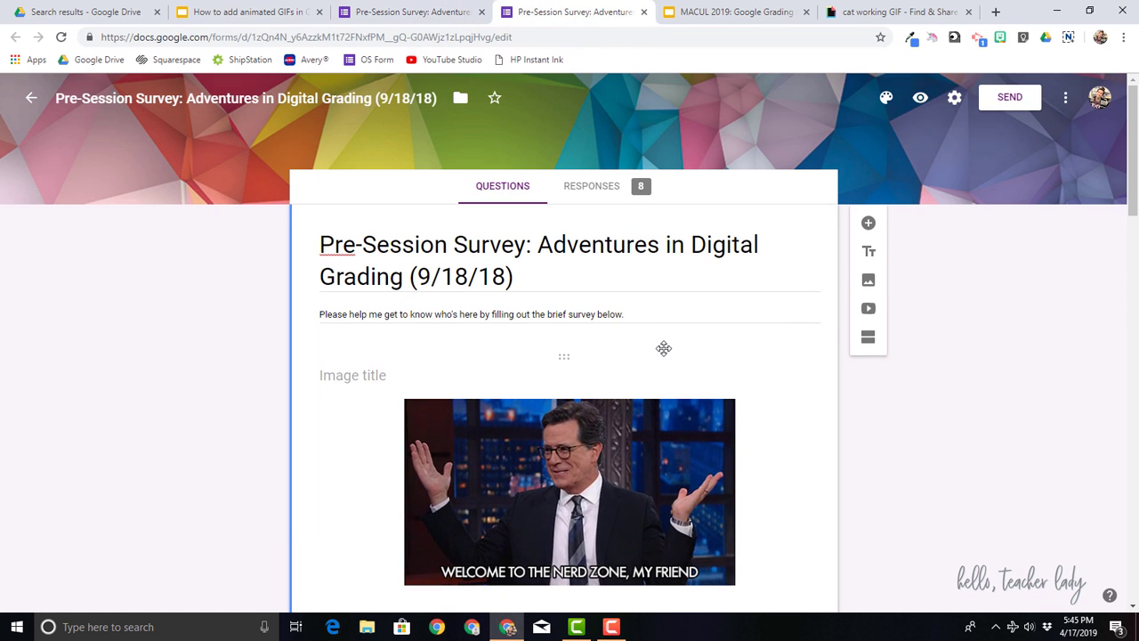
pyautogui.scroll(-2, 664, 348)
pyautogui.click(384, 443)
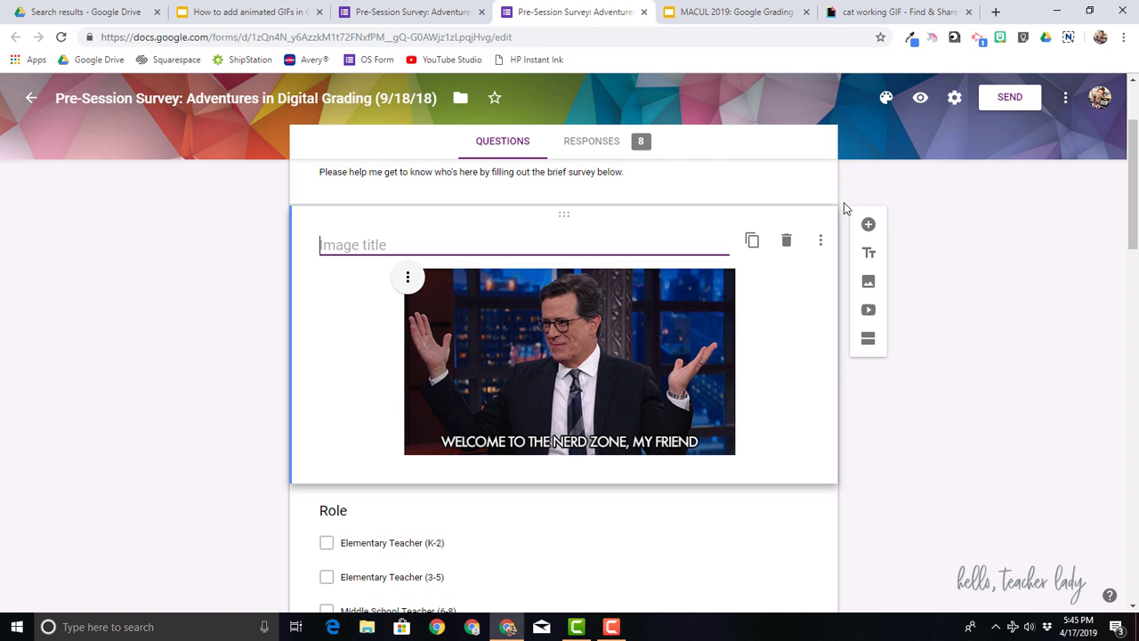
pyautogui.click(869, 283)
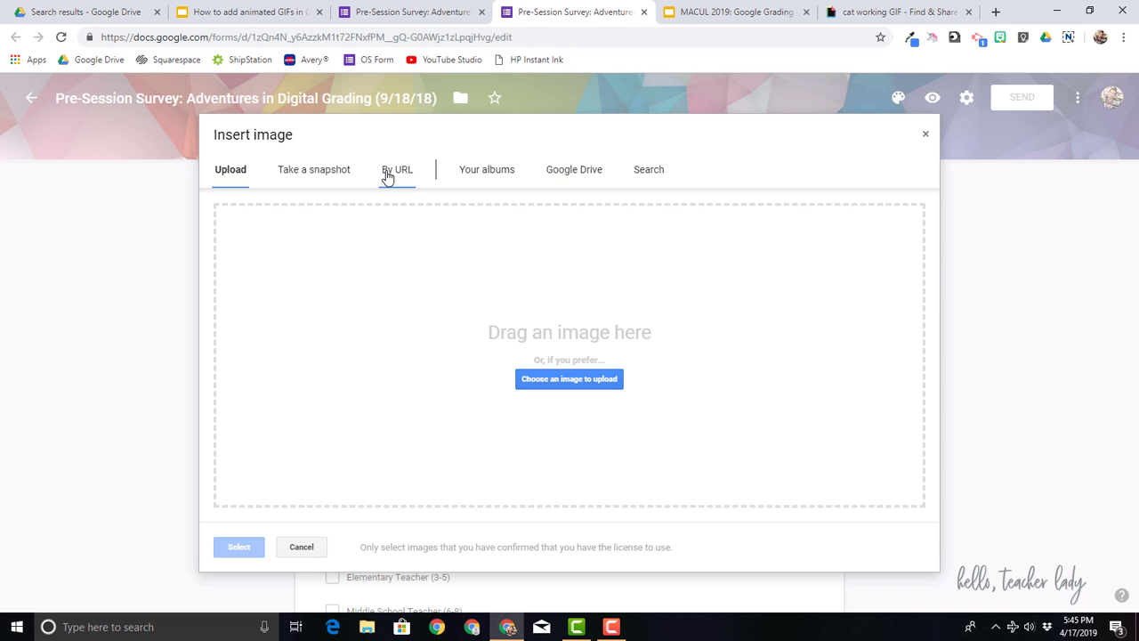
pyautogui.click(398, 174)
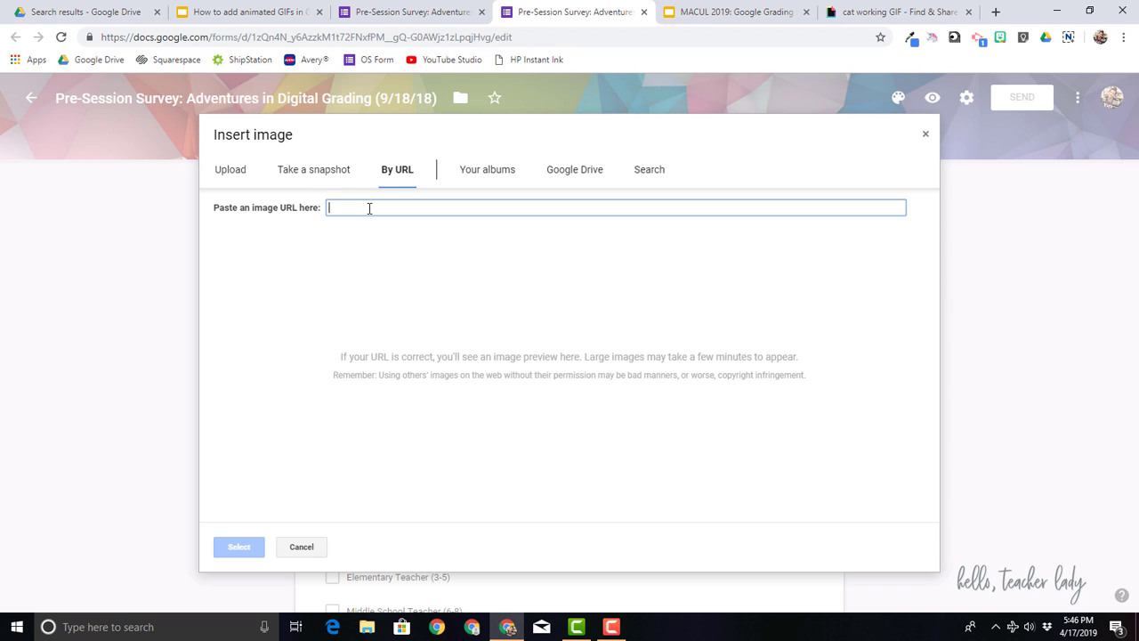
pyautogui.write('https://media.giphy.com/media/lJNoBCvQYp7nq/giphy.gif')
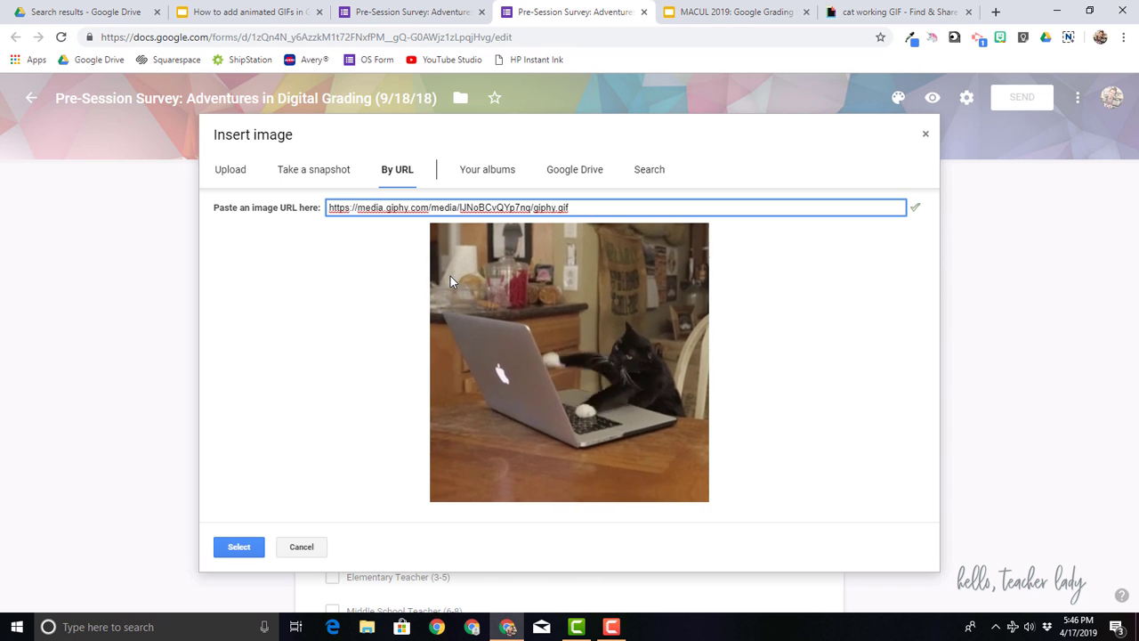
pyautogui.click(240, 546)
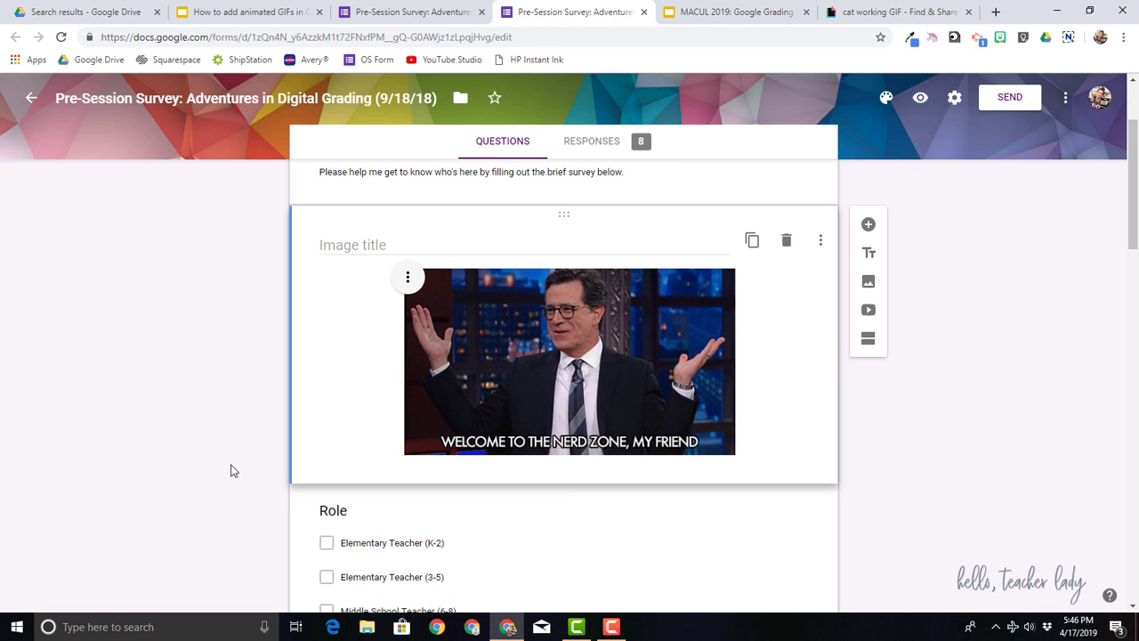
pyautogui.scroll(-1, 231, 470)
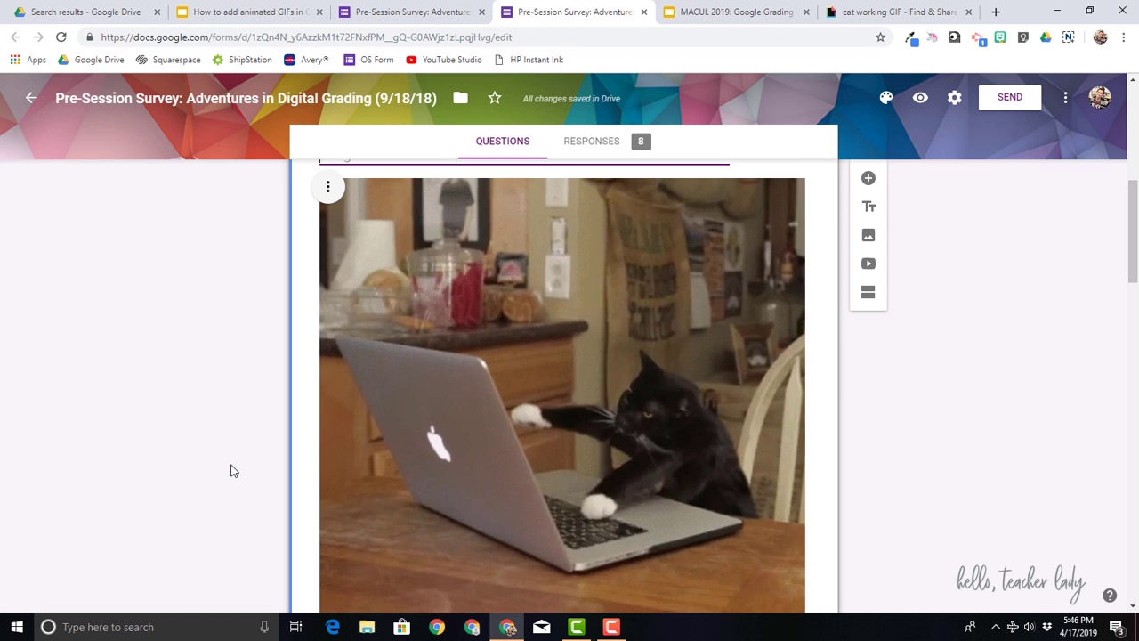
# Center-align the cat GIF in the survey form
pyautogui.scroll(1, 229, 468)
pyautogui.click(329, 259)
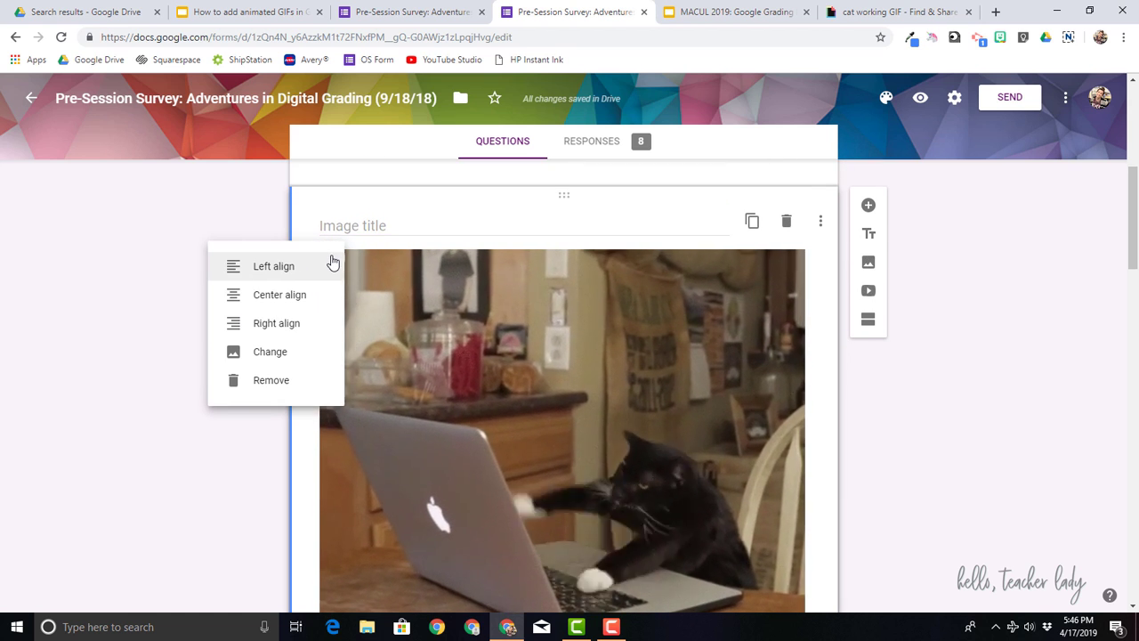
pyautogui.click(309, 260)
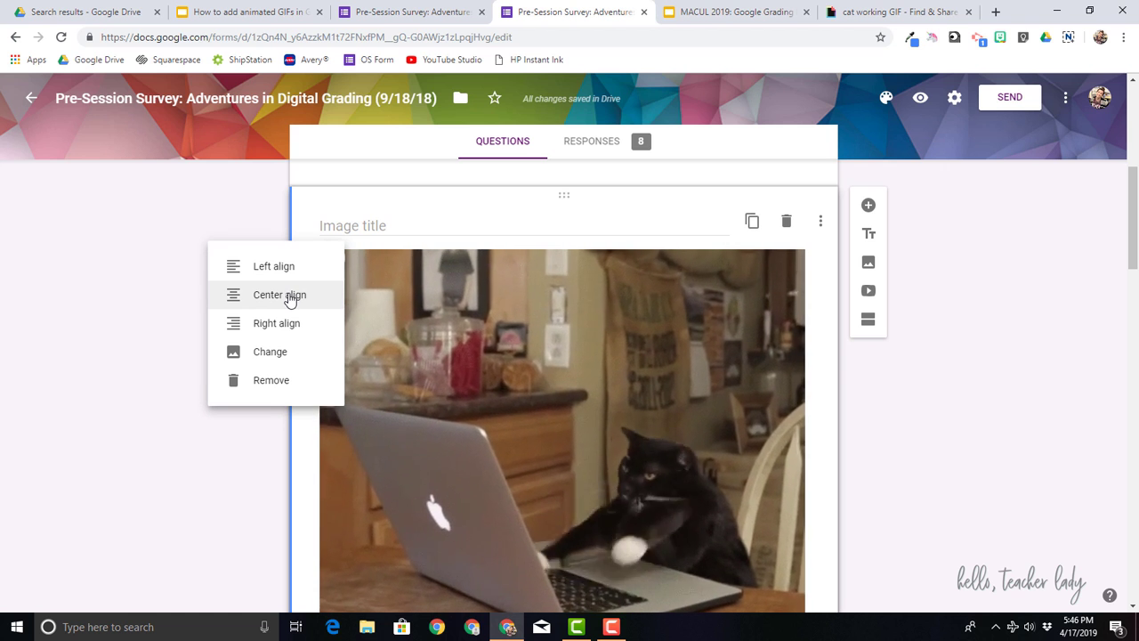
pyautogui.click(291, 297)
pyautogui.scroll(-1, 122, 397)
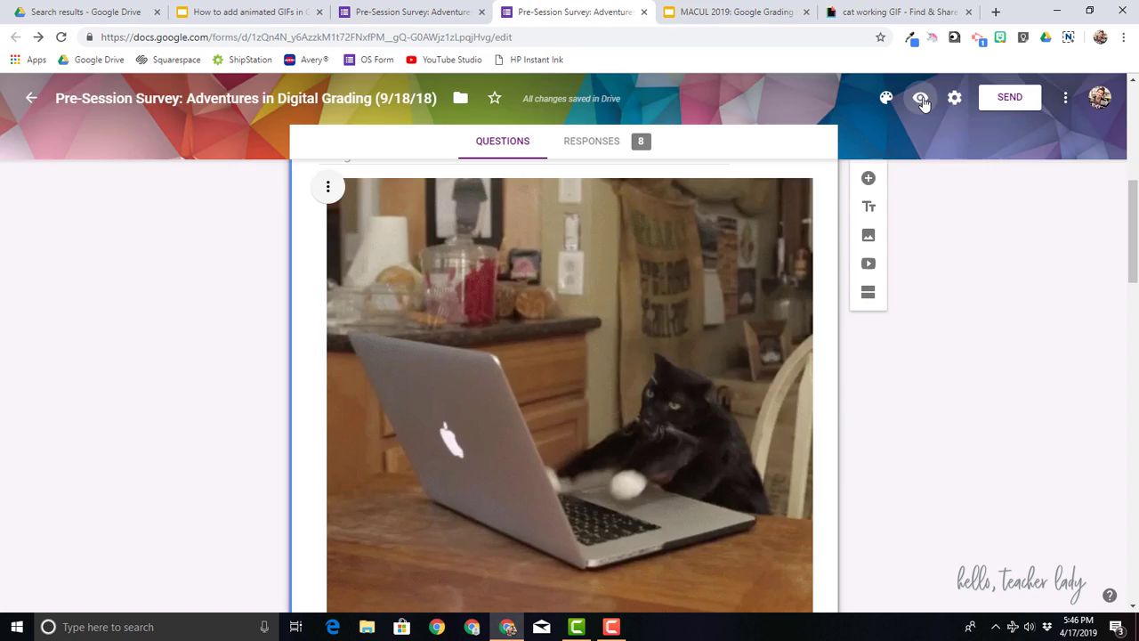
# Preview the survey form as a respondent and view the two GIFs below the form description
pyautogui.click(921, 100)
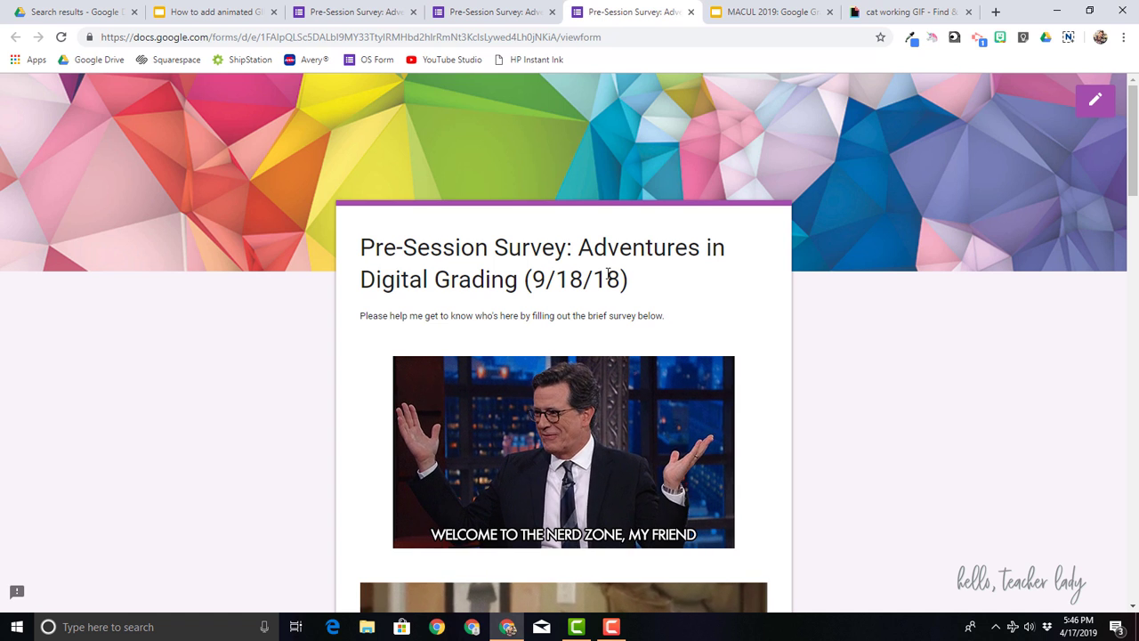
pyautogui.scroll(-2, 608, 274)
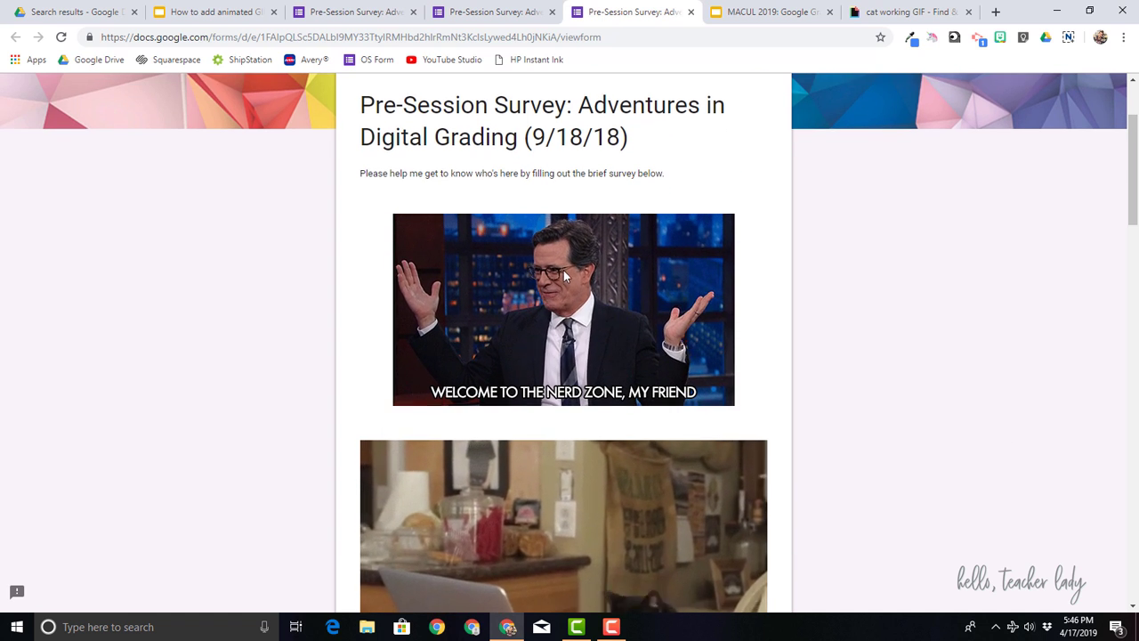
pyautogui.scroll(-3, 592, 365)
pyautogui.scroll(-1, 690, 341)
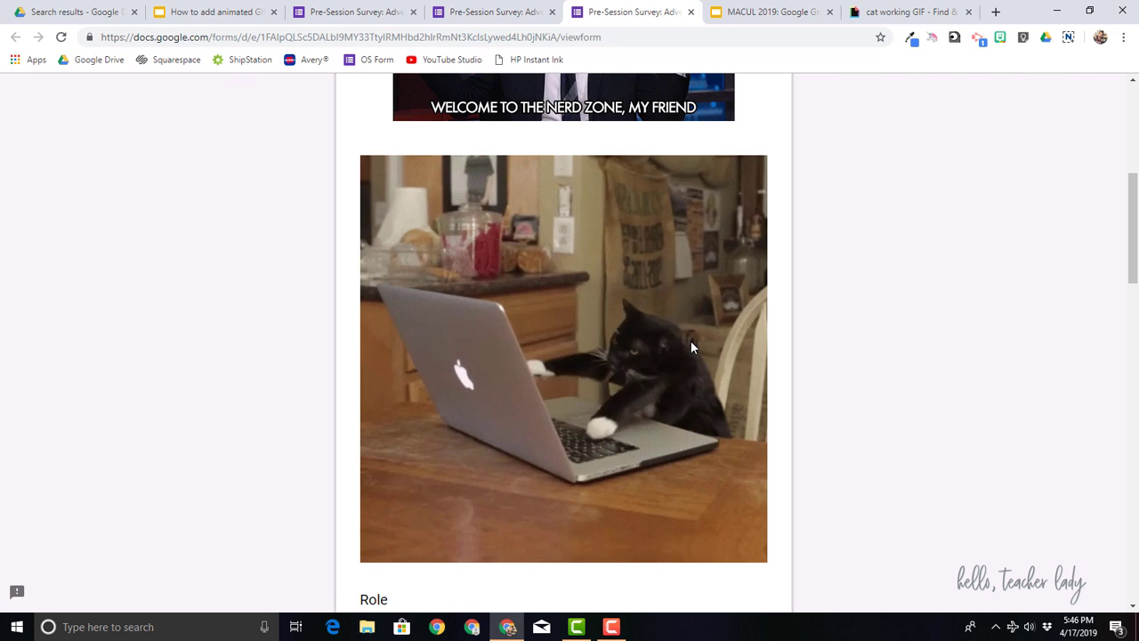